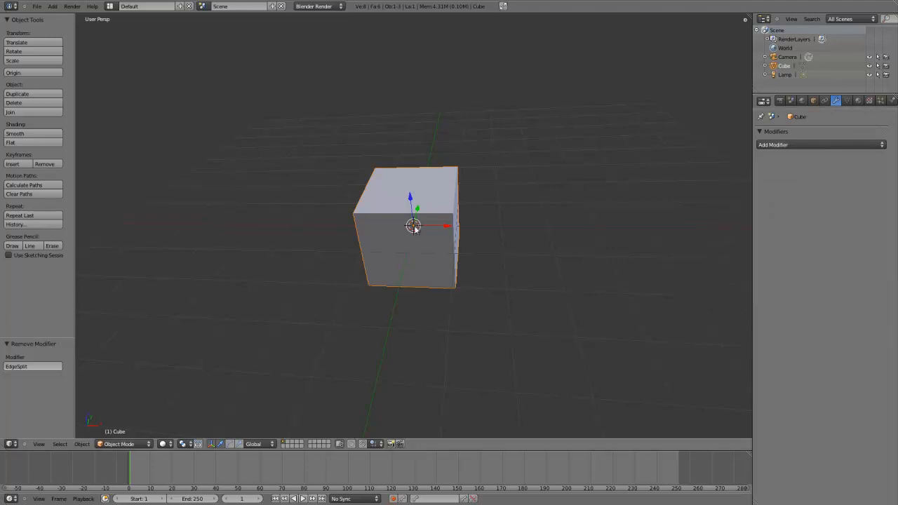
middle_drag(331, 278, 377, 256)
scroll(396, 247, down, 3)
scroll(403, 273, up, 5)
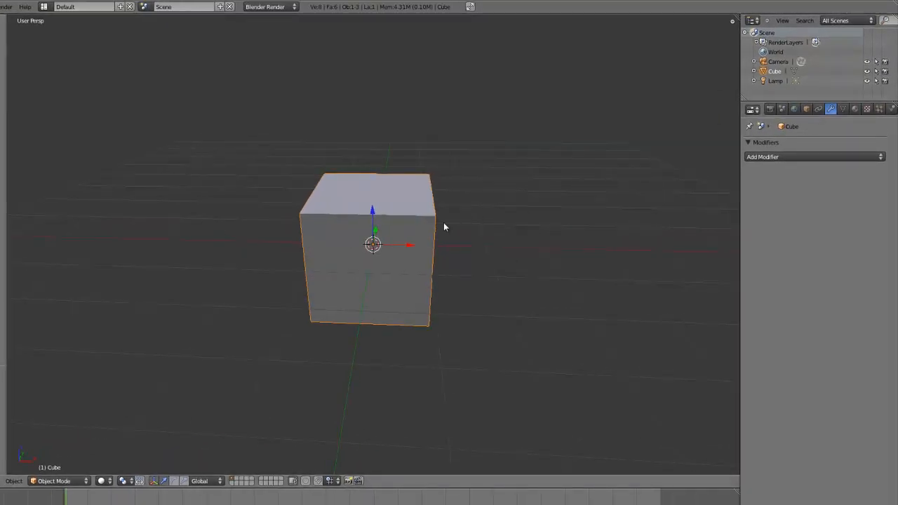
middle_drag(386, 184, 433, 229)
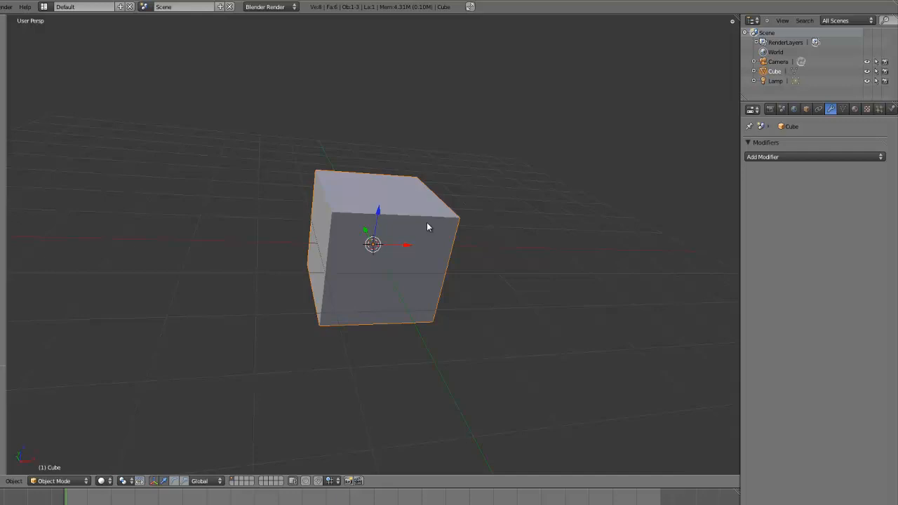
middle_drag(426, 225, 386, 203)
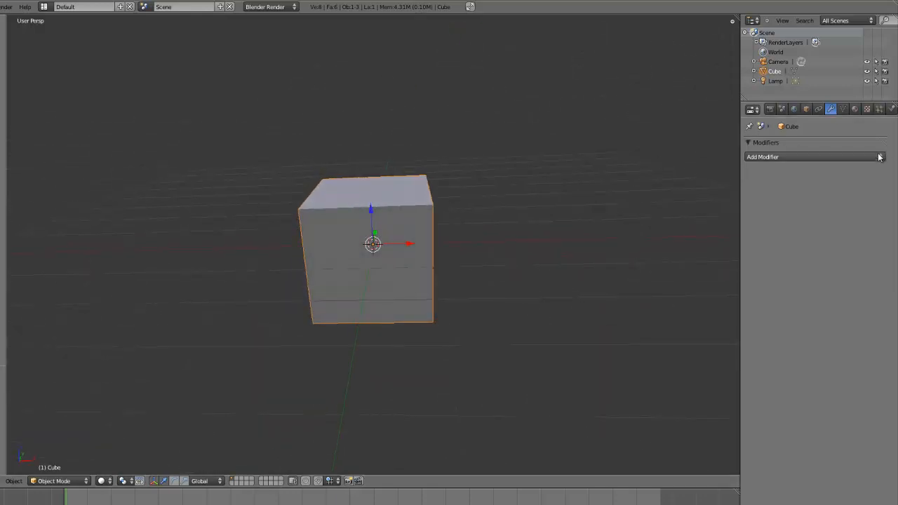
Add a Subdivision Surface modifier to the cube, preview it with 2 view subdivisions and set them to 0.
click(813, 157)
click(713, 301)
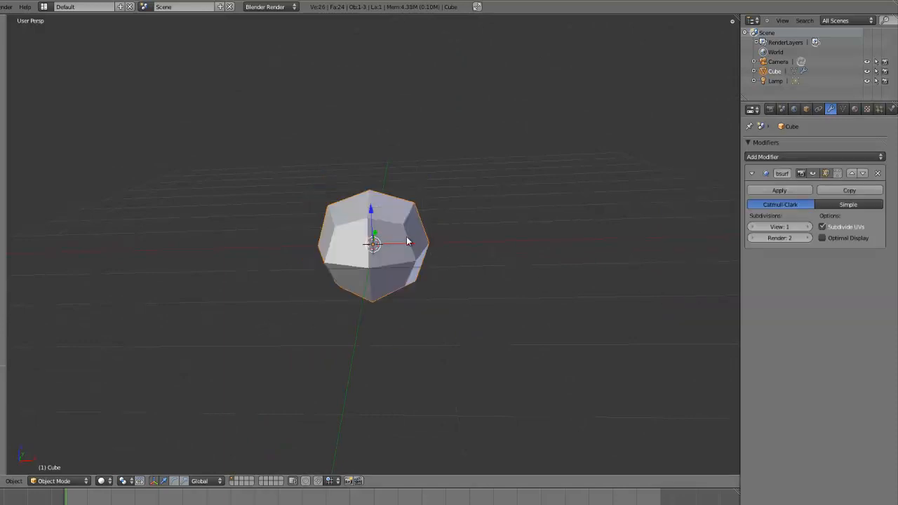
click(809, 227)
middle_drag(533, 275, 554, 276)
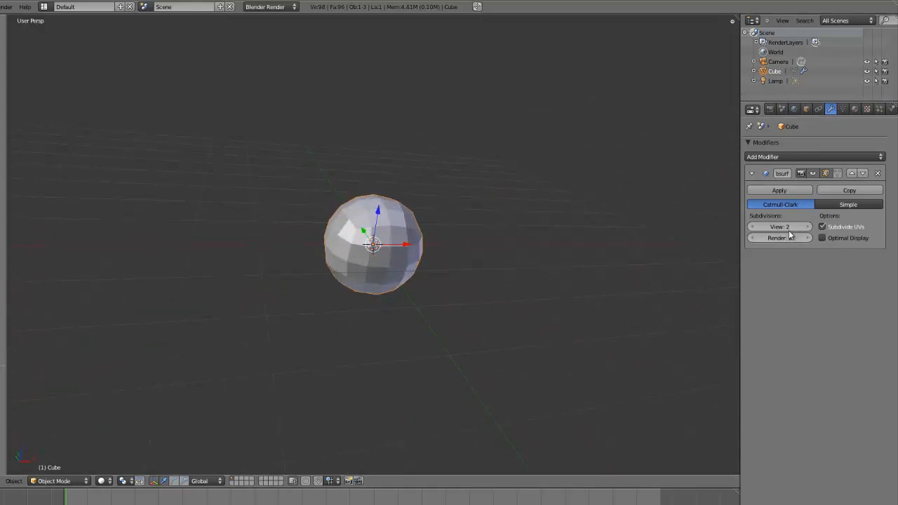
drag(788, 230, 757, 232)
middle_drag(427, 305, 70, 190)
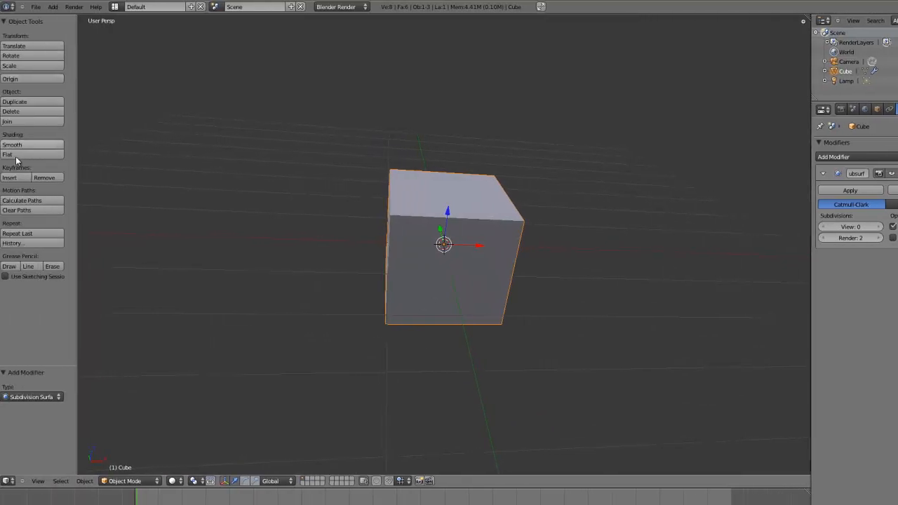
Subdivide the cube's whole mesh three times in Edit Mode and switch to edge selection.
key(Tab)
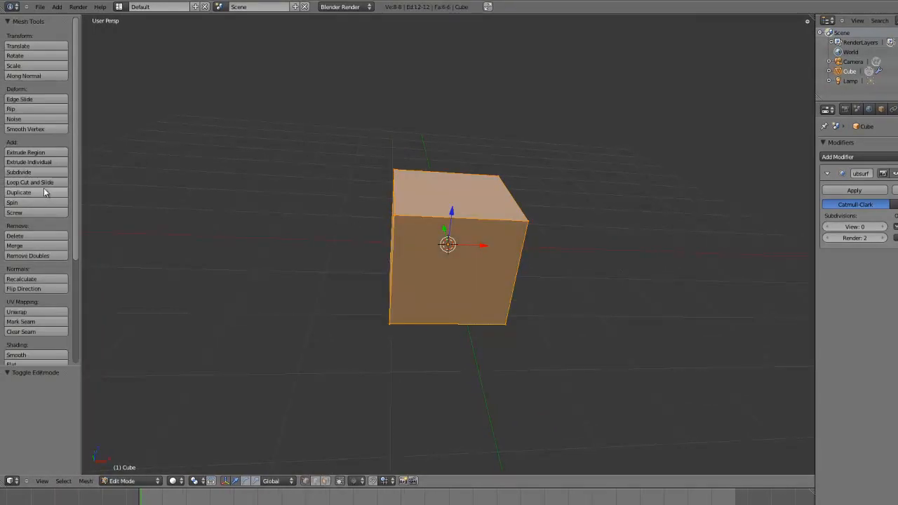
click(20, 172)
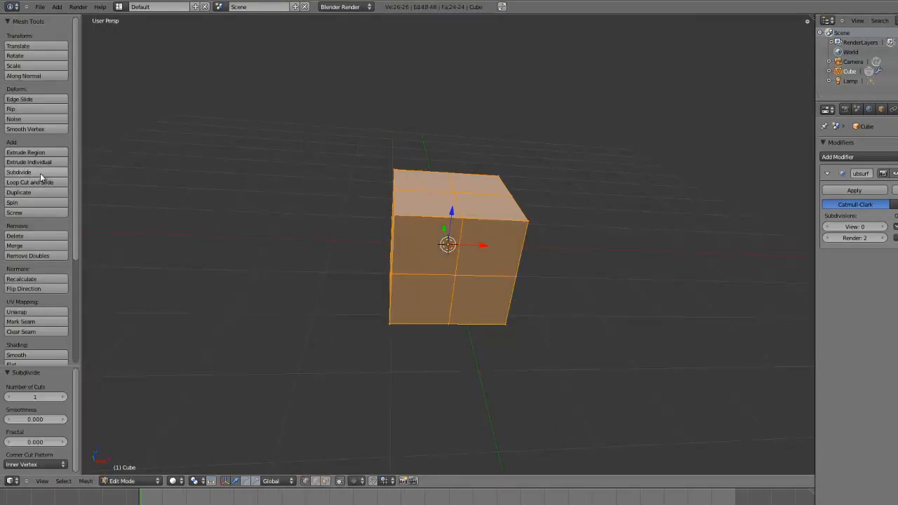
click(40, 174)
click(40, 174)
key(Tab)
key(Tab)
middle_drag(519, 245, 485, 299)
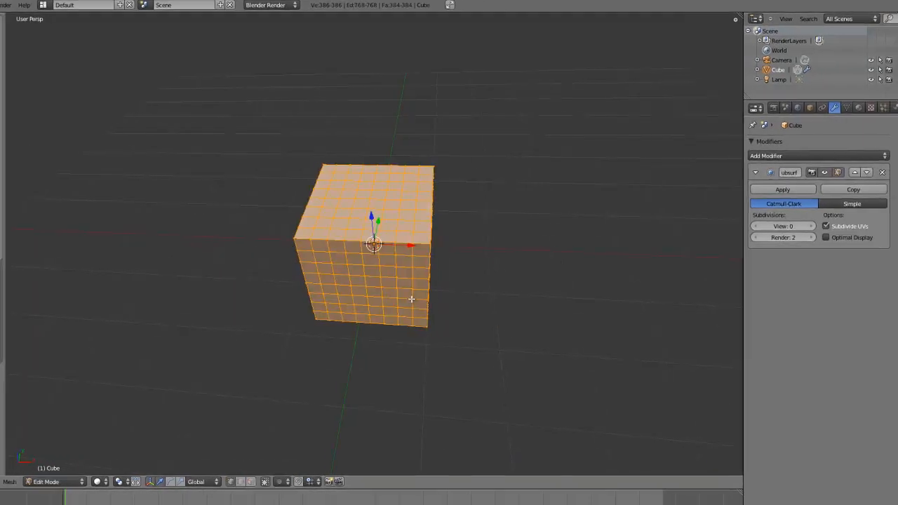
middle_drag(412, 299, 315, 327)
scroll(397, 324, up, 3)
click(241, 483)
scroll(315, 327, down, 5)
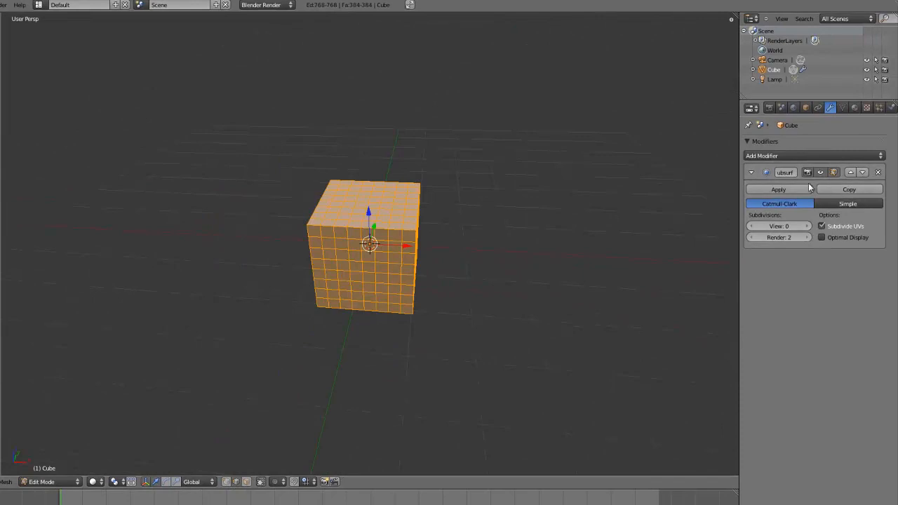
Preview the subdivided cube in Object Mode with 2 view subdivisions, and return the view subdivisions to 0.
click(808, 226)
key(Tab)
scroll(565, 216, up, 3)
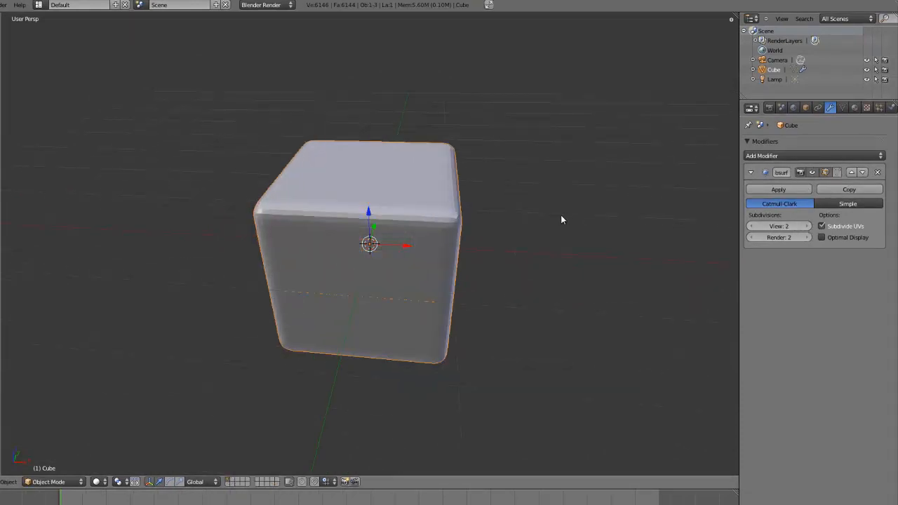
middle_drag(560, 214, 694, 221)
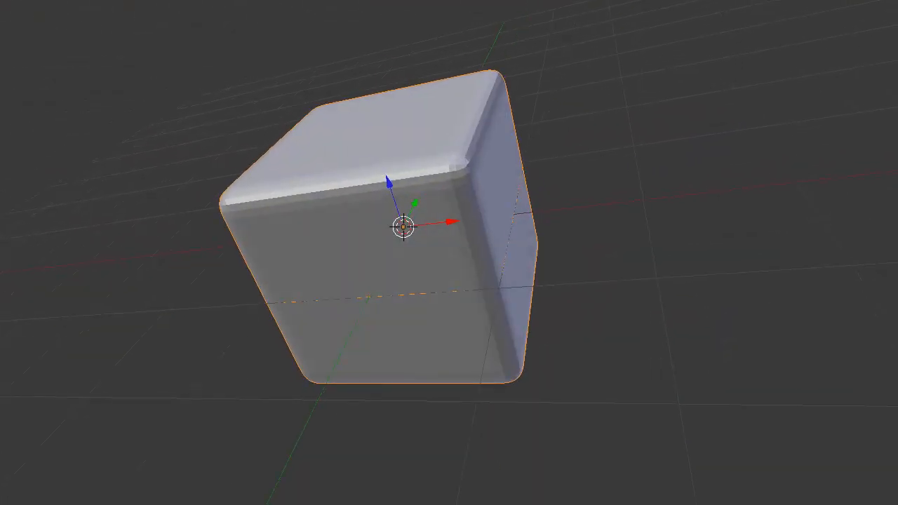
click(880, 210)
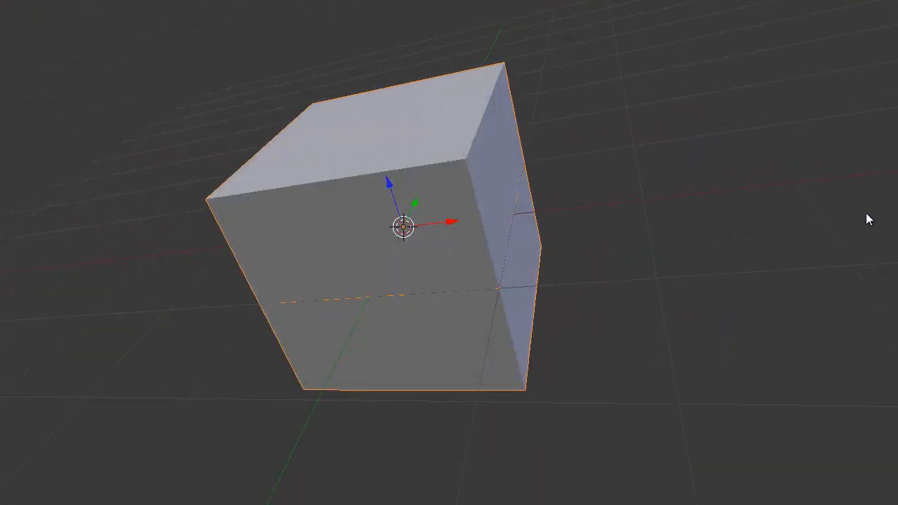
Select all the border edges around the cube's two opposite sides facing along the X axis in Edit Mode.
key(Tab)
middle_drag(599, 140, 231, 473)
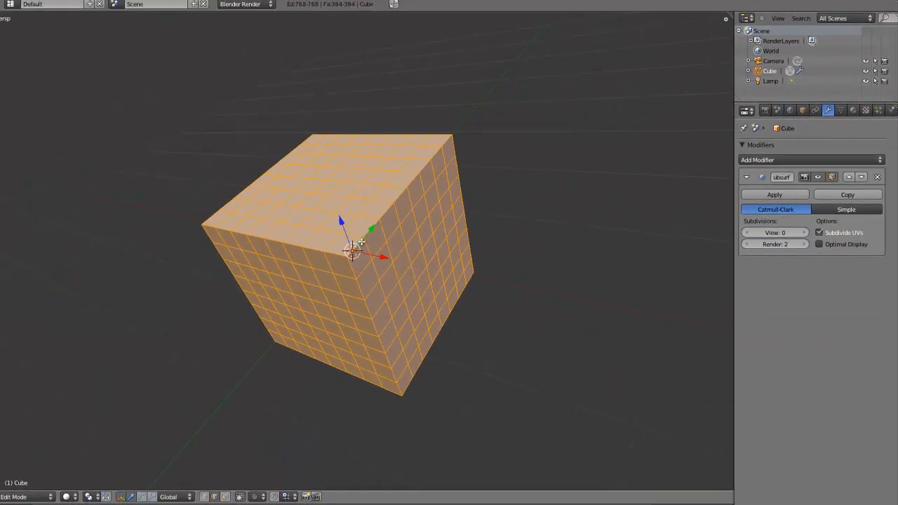
alt+right_click(355, 245)
alt+shift+right_click(452, 145)
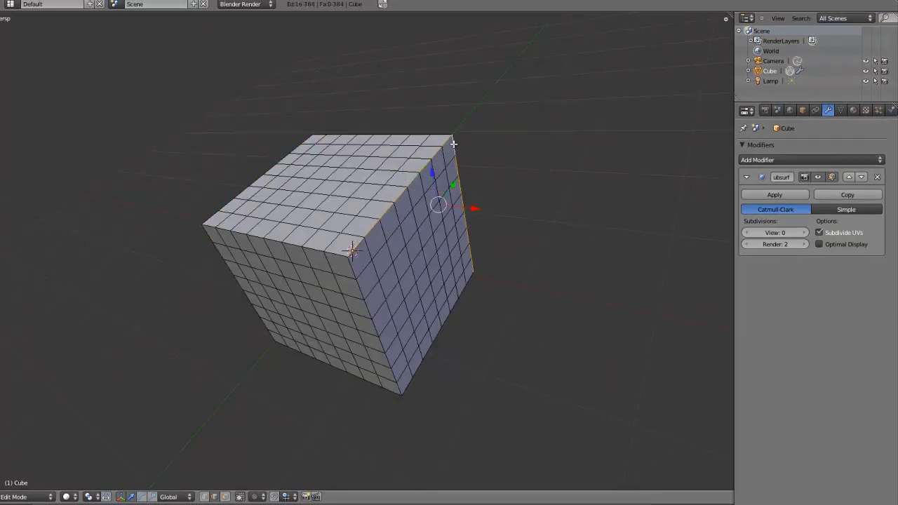
alt+shift+right_click(406, 385)
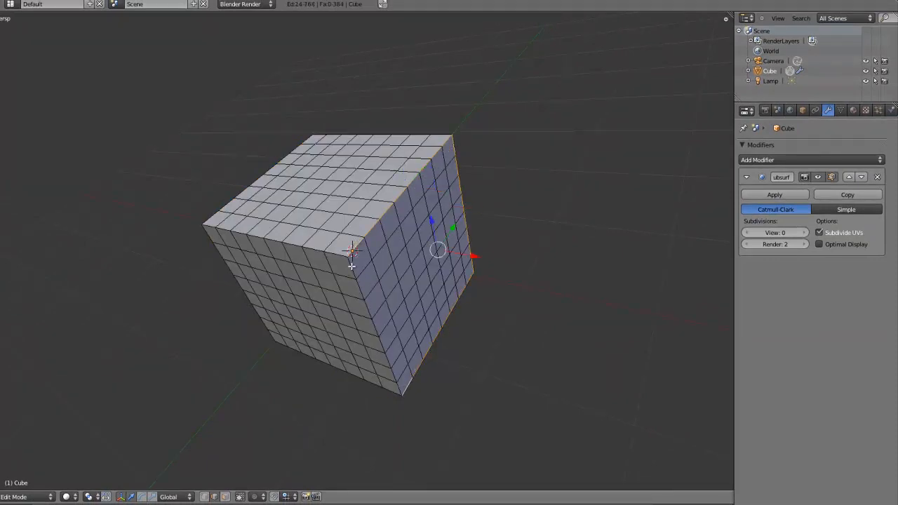
alt+shift+right_click(352, 265)
middle_drag(305, 276, 409, 289)
alt+shift+right_click(313, 217)
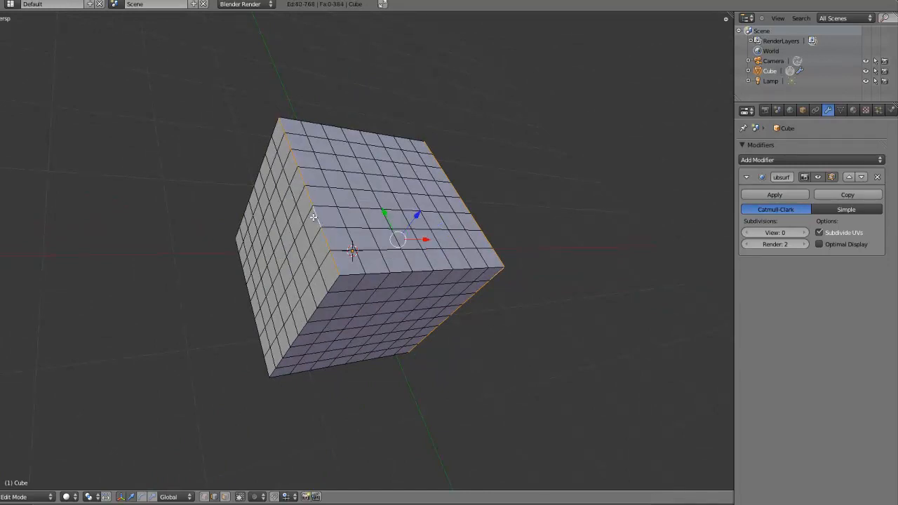
alt+shift+right_click(259, 163)
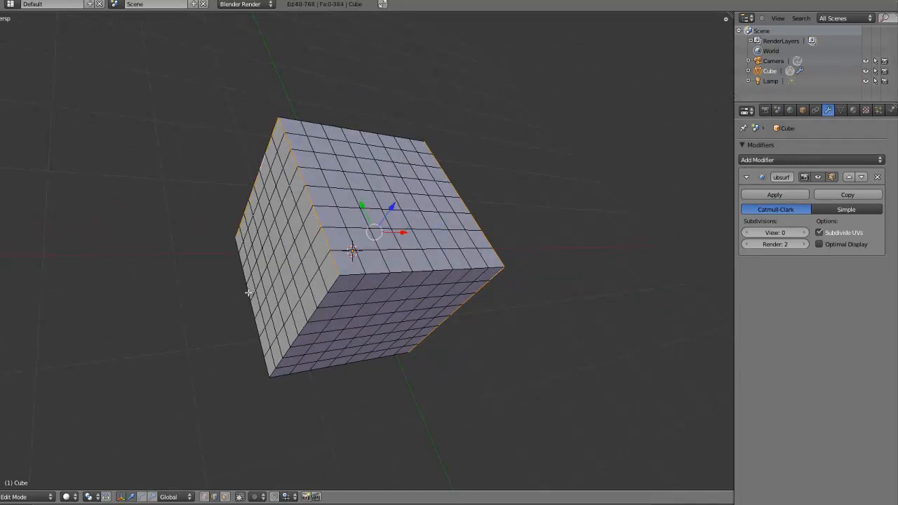
alt+shift+right_click(251, 313)
middle_drag(453, 301, 353, 273)
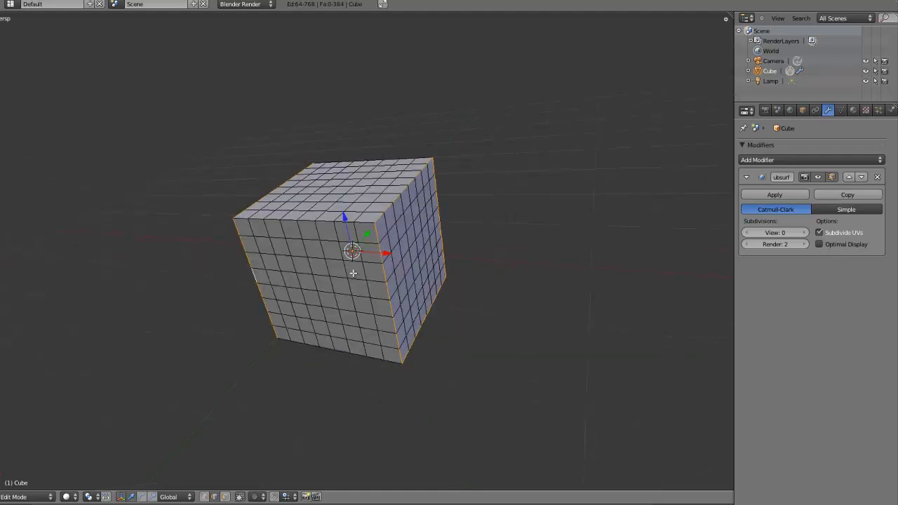
Mark the selected border edges as sharp.
key(ctrl+e)
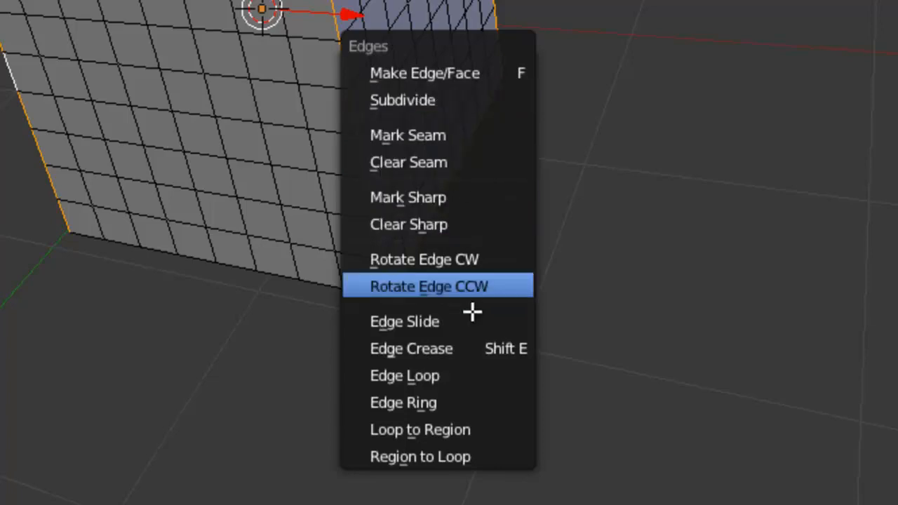
click(409, 201)
key(ctrl+e)
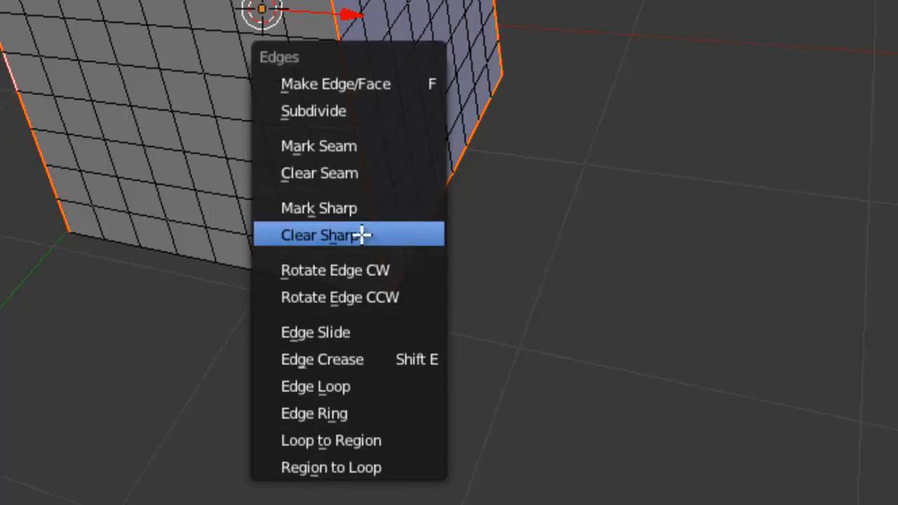
click(362, 235)
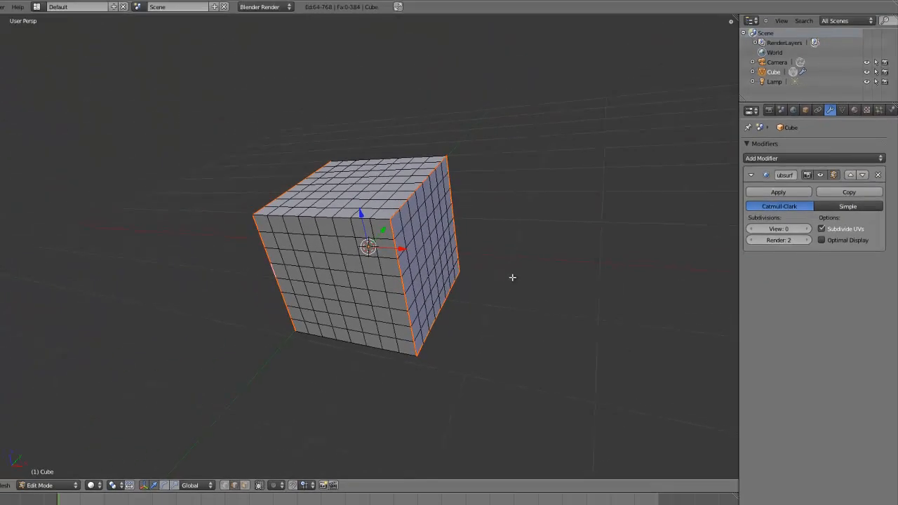
middle_drag(442, 271, 481, 290)
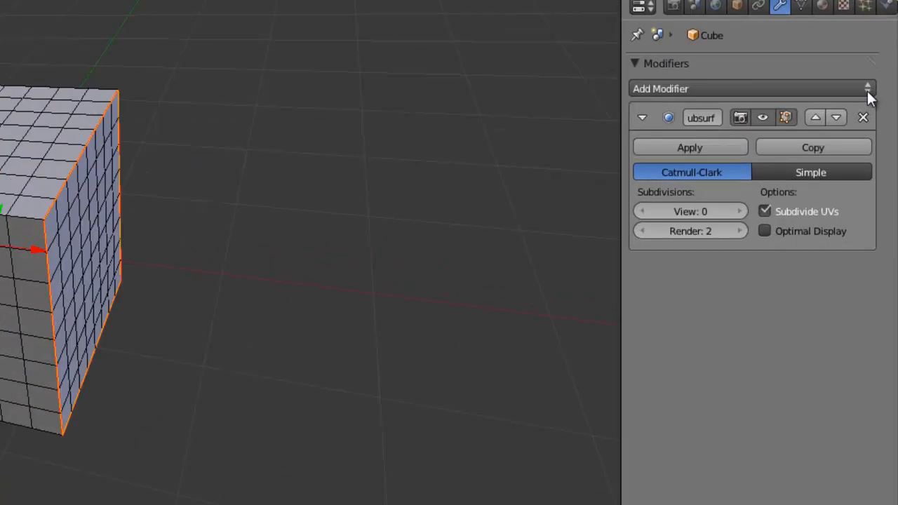
Add an Edge Split modifier above the Subdivision Surface modifier and disable its Edge Angle option, leaving Sharp Edges on.
click(868, 94)
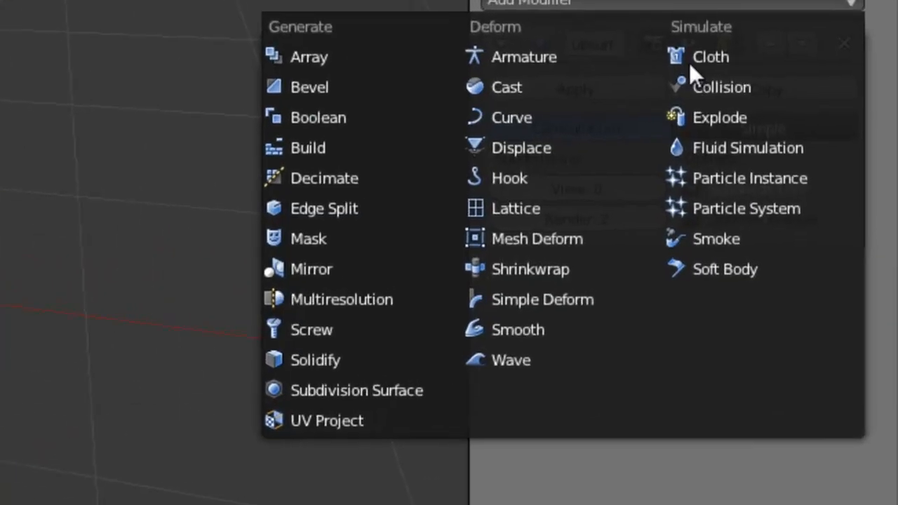
click(548, 229)
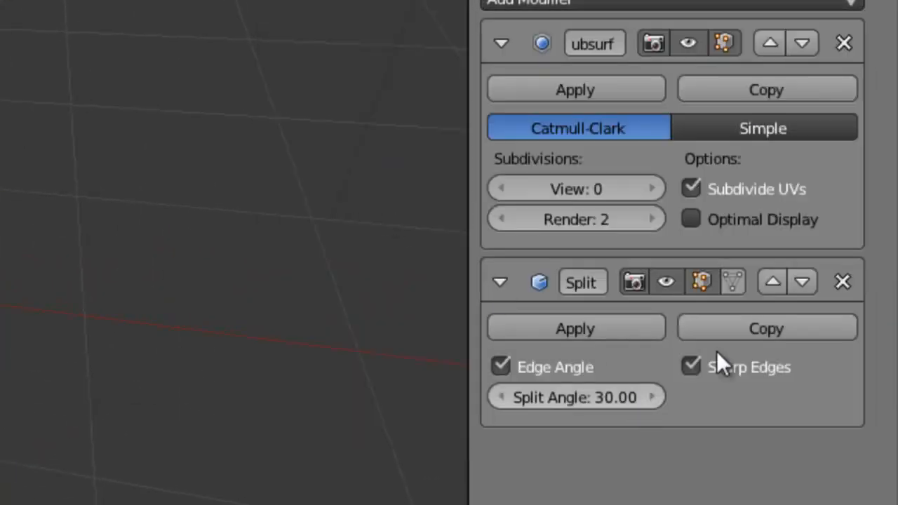
click(772, 282)
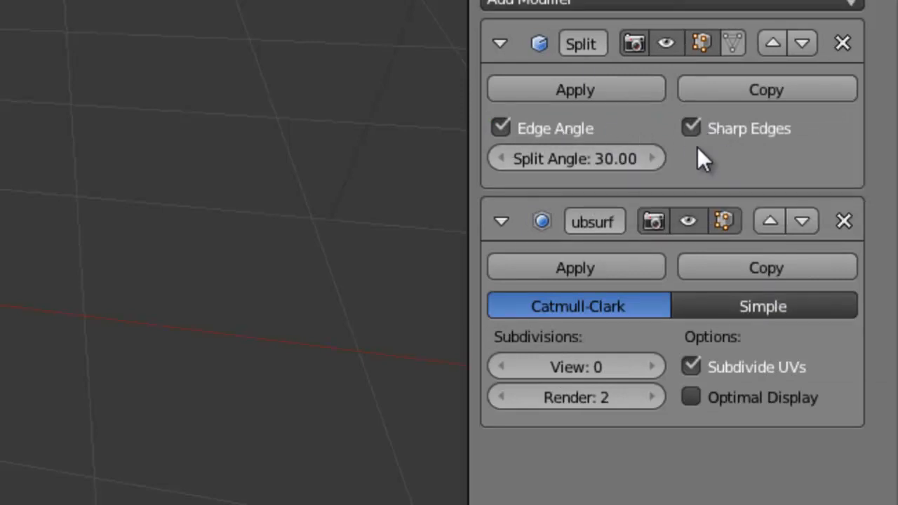
click(500, 127)
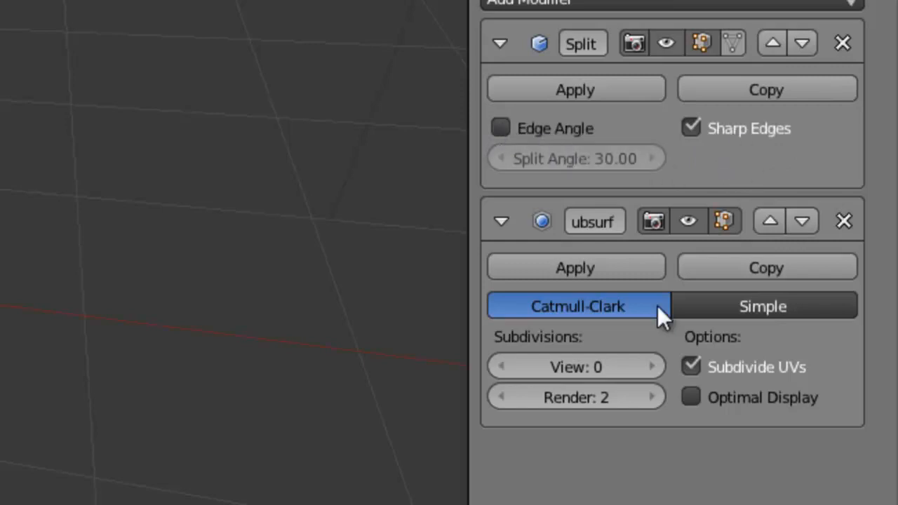
Set the Subdivision Surface view subdivisions to 4 and inspect the cube in Object Mode and wireframe display.
click(655, 367)
click(655, 367)
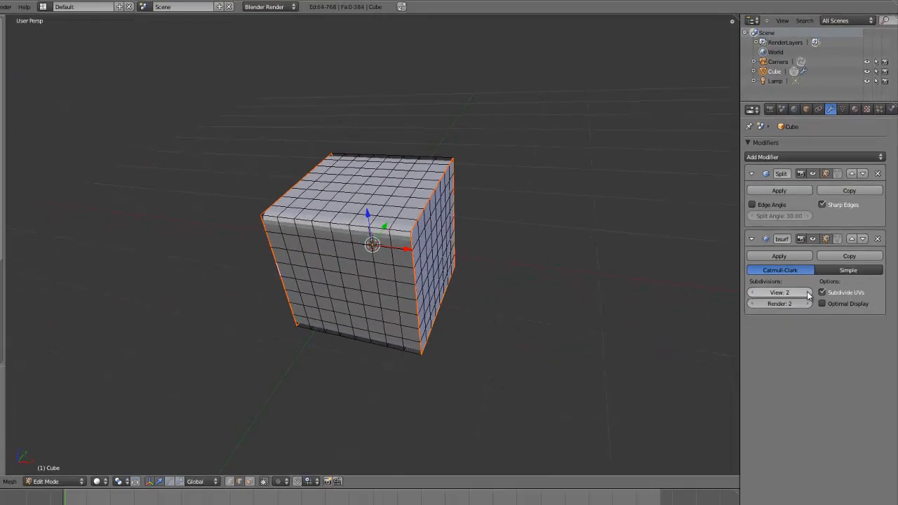
click(807, 292)
click(807, 292)
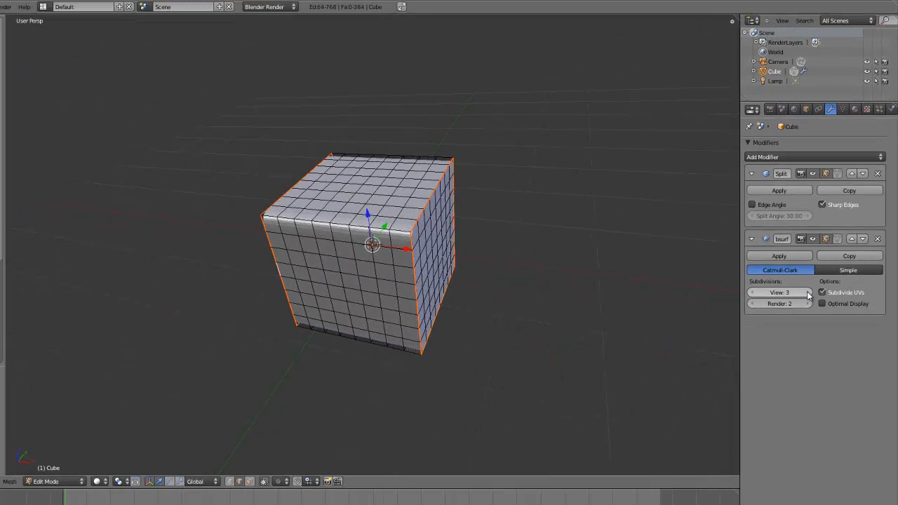
key(Tab)
mouse_move(545, 251)
middle_down()
mouse_move(482, 236)
mouse_move(419, 307)
mouse_move(548, 311)
mouse_move(445, 228)
mouse_move(324, 287)
mouse_move(360, 335)
mouse_move(344, 239)
mouse_move(254, 260)
mouse_move(407, 292)
mouse_move(419, 244)
middle_up()
key(Tab)
key(z)
key(Tab)
key(z)
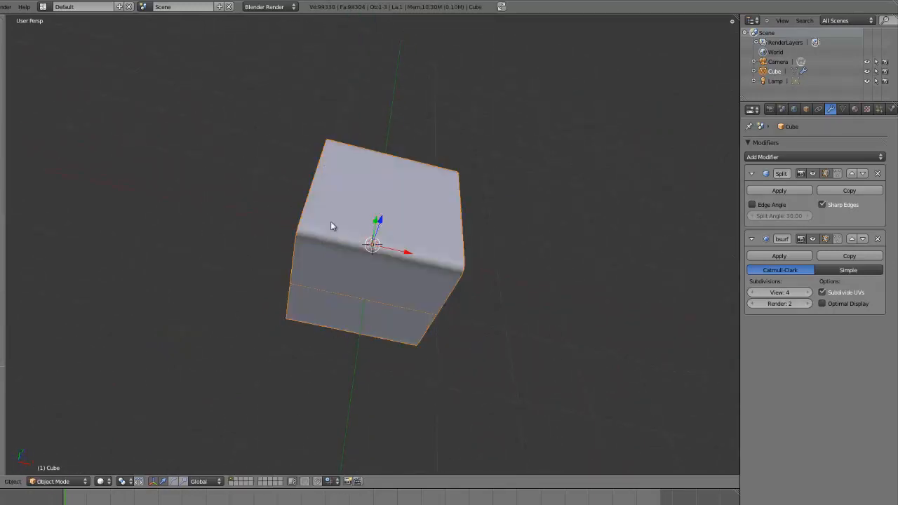
middle_drag(333, 225, 326, 288)
Select the two middle face loops around the cube and scale them down to about 0.58 to form a narrow waist.
key(Tab)
click(249, 482)
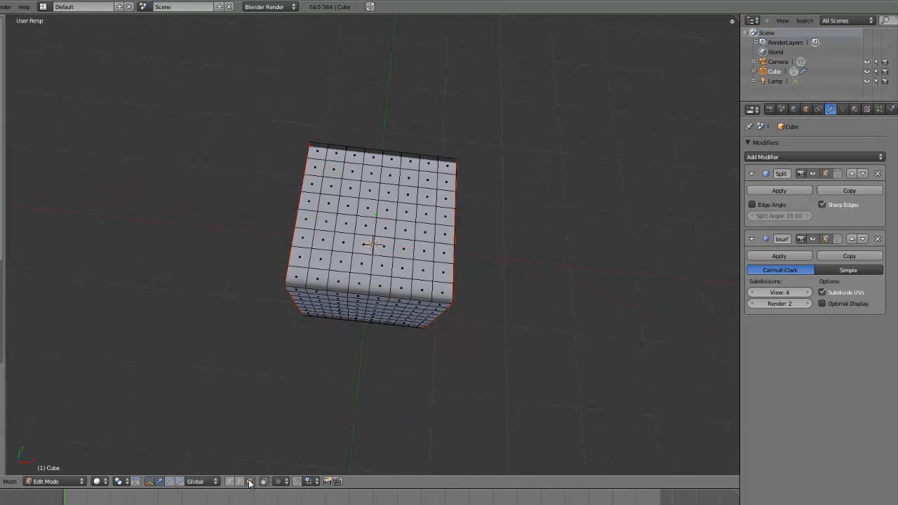
alt+right_click(370, 216)
alt+shift+right_click(384, 220)
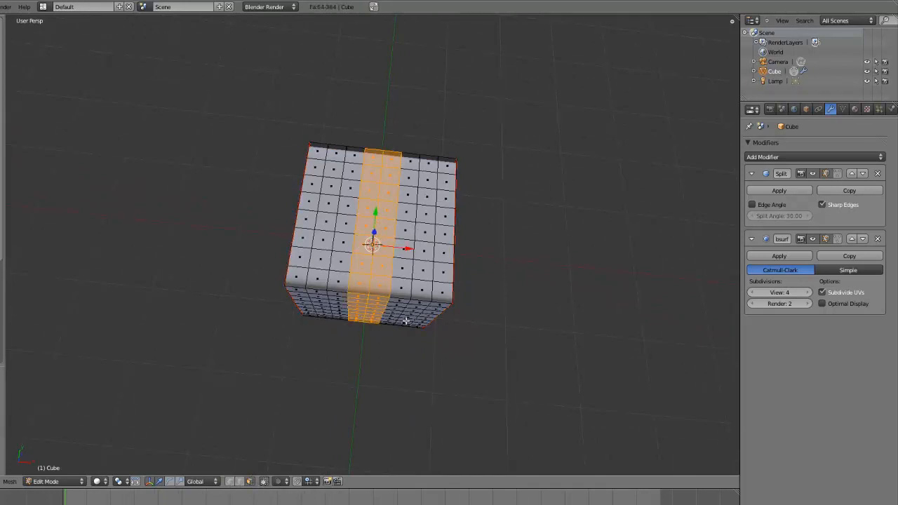
middle_drag(406, 320, 405, 192)
key(s)
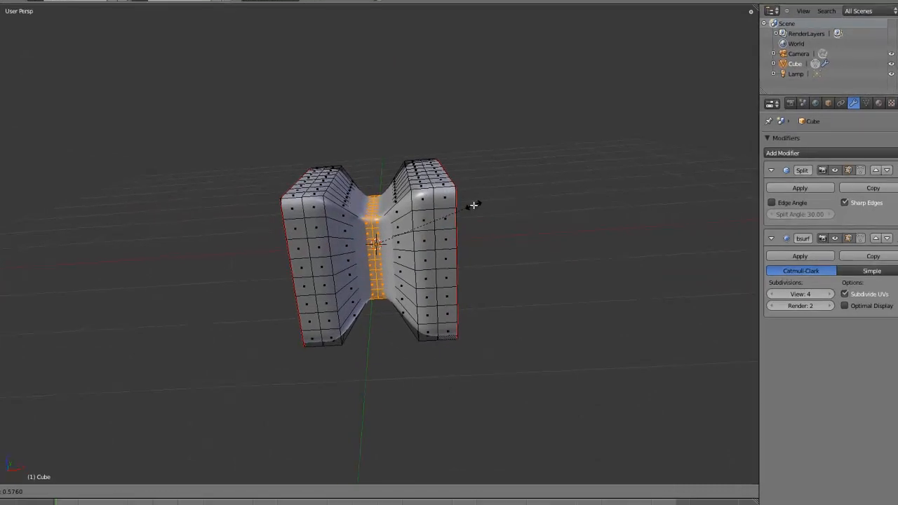
click(473, 205)
key(Tab)
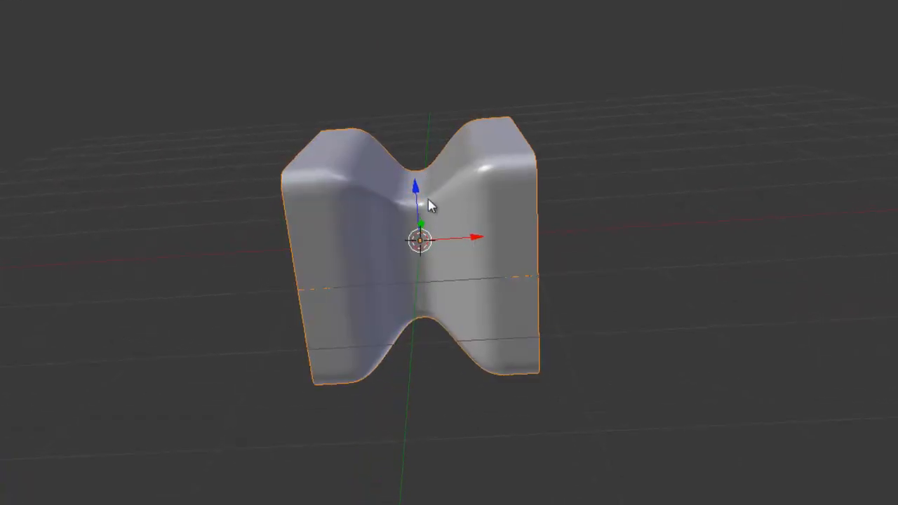
middle_drag(380, 213, 392, 225)
key(Tab)
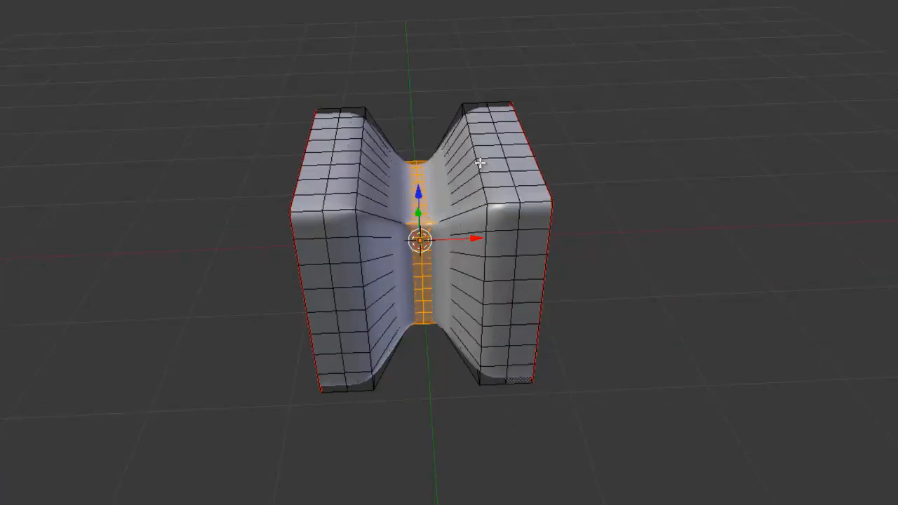
Select the two edge loops where the outer blocks begin sloping toward the narrow waist and mark them as sharp.
alt+right_click(477, 172)
alt+shift+right_click(358, 171)
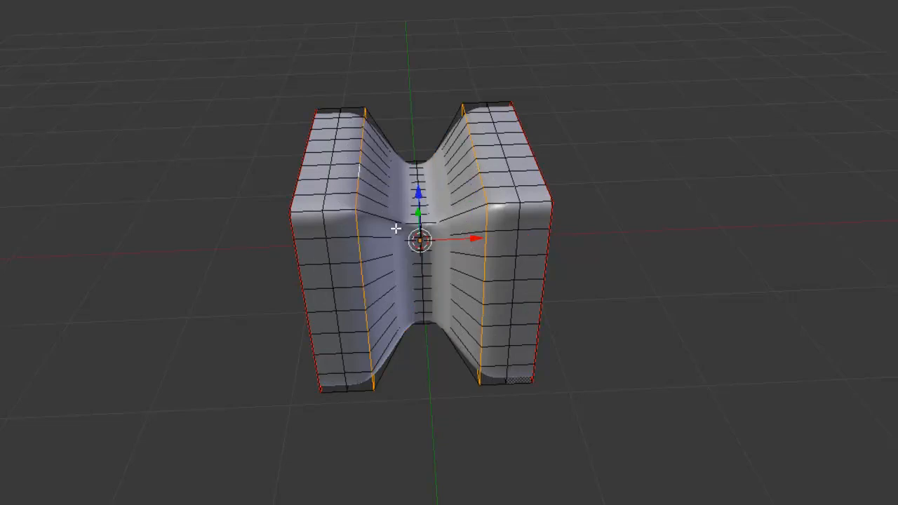
alt+right_click(476, 168)
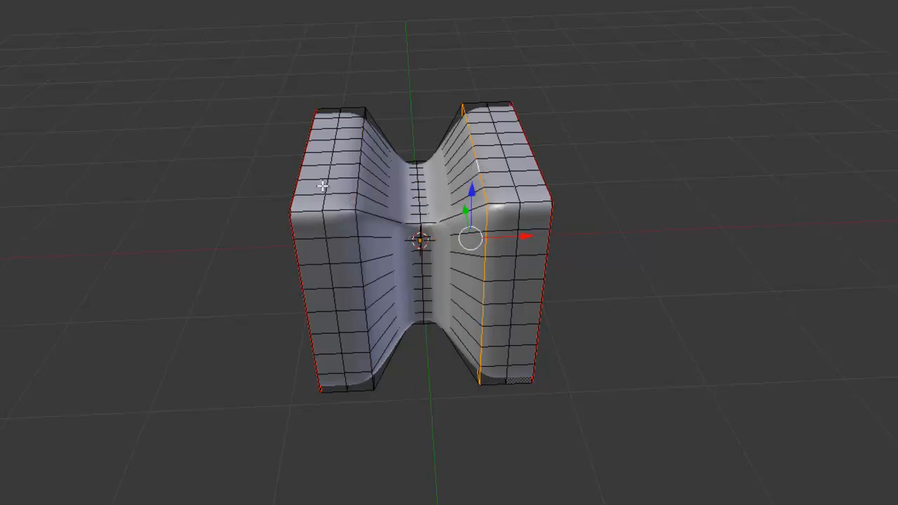
alt+shift+right_click(359, 157)
middle_drag(440, 245, 379, 266)
middle_drag(440, 188, 469, 206)
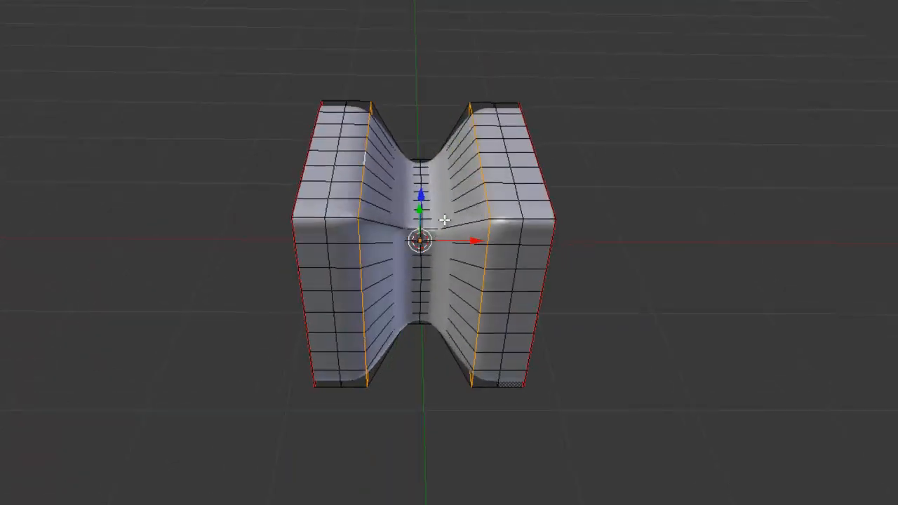
key(ctrl+e)
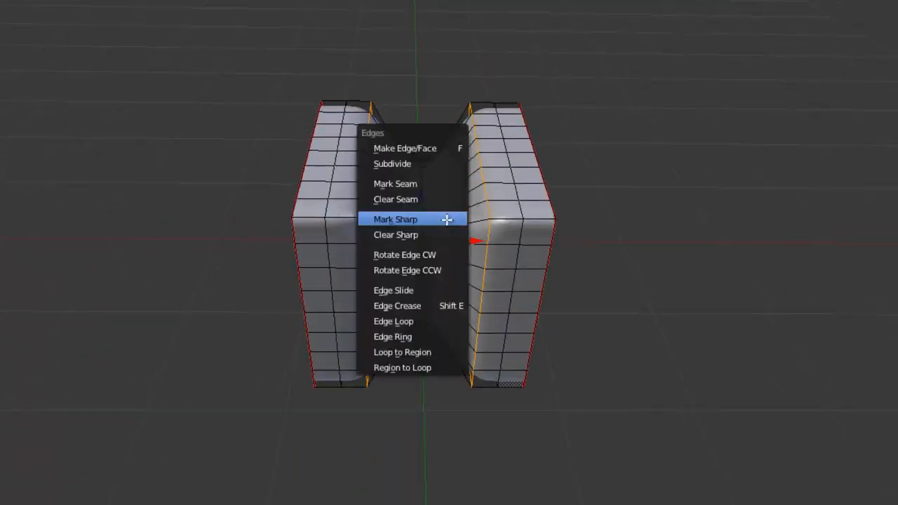
click(411, 219)
Inspect the smoothed shape in Object Mode from several angles and distances, checking the edges where the slopes meet the outer blocks.
key(Tab)
mouse_move(449, 232)
middle_down()
mouse_move(545, 237)
mouse_move(502, 136)
mouse_move(407, 106)
mouse_move(386, 220)
mouse_move(488, 275)
mouse_move(384, 312)
mouse_move(417, 161)
mouse_move(380, 204)
mouse_move(273, 276)
mouse_move(434, 307)
mouse_move(610, 290)
mouse_move(470, 264)
mouse_move(436, 225)
middle_up()
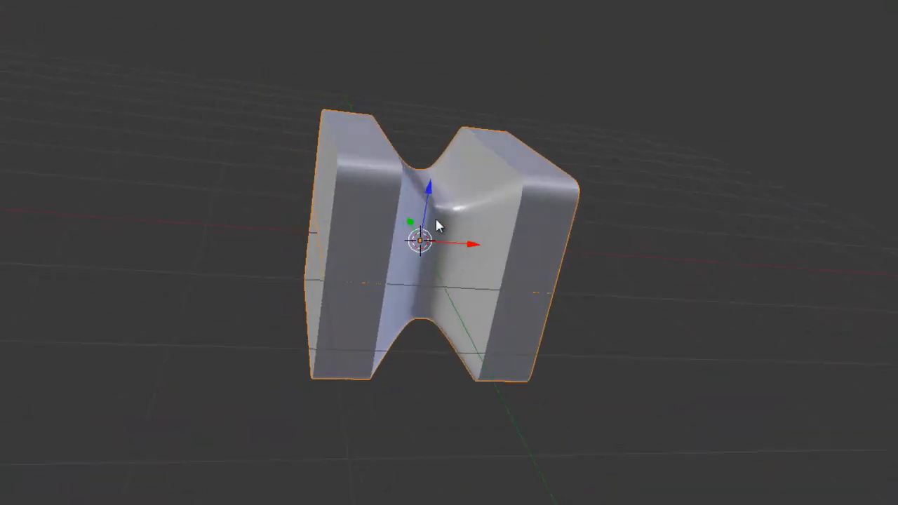
mouse_move(545, 237)
middle_down()
mouse_move(304, 317)
mouse_move(448, 453)
mouse_move(433, 220)
mouse_move(260, 295)
mouse_move(434, 232)
mouse_move(583, 199)
mouse_move(348, 186)
mouse_move(472, 377)
mouse_move(227, 321)
mouse_move(447, 355)
mouse_move(203, 372)
mouse_move(528, 408)
mouse_move(601, 221)
mouse_move(226, 90)
mouse_move(744, 317)
mouse_move(416, 1)
mouse_move(208, 199)
mouse_move(217, 267)
mouse_move(166, 292)
middle_up()
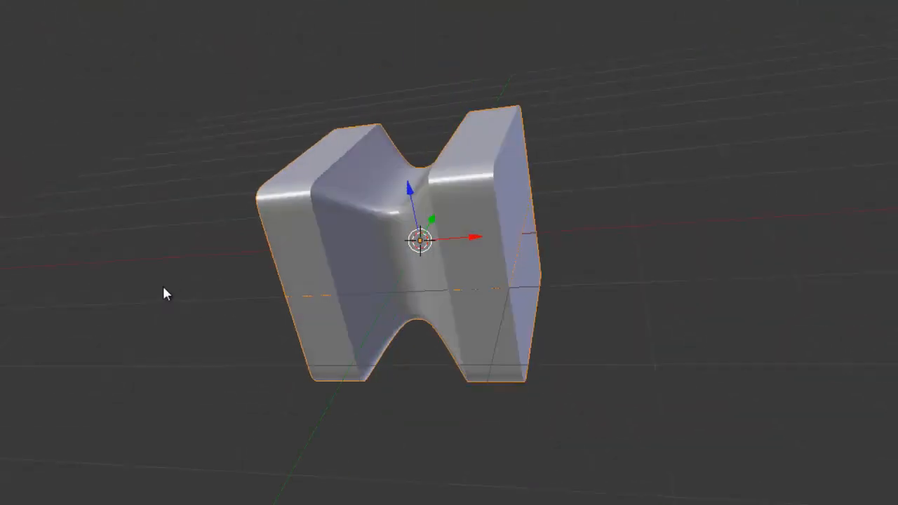
scroll(331, 267, down, 4)
scroll(337, 260, down, 5)
middle_drag(355, 230, 493, 190)
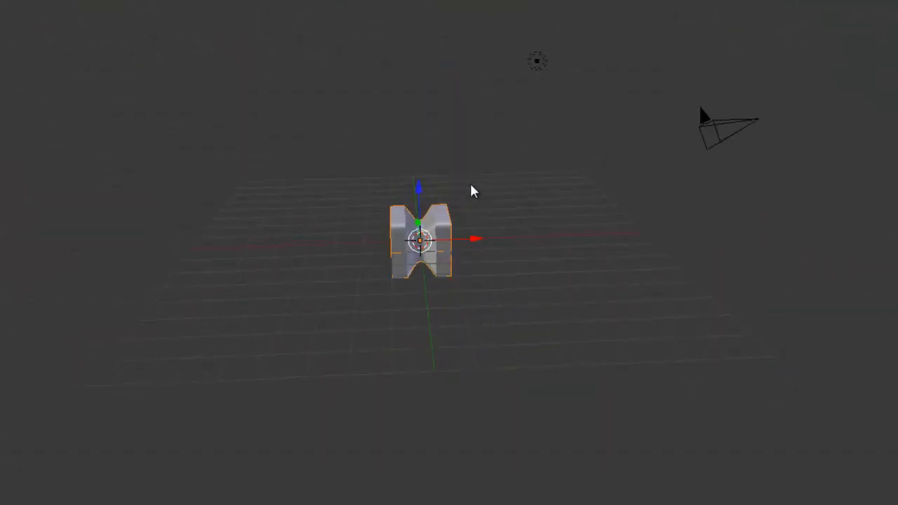
scroll(433, 217, up, 5)
scroll(431, 213, up, 5)
scroll(427, 213, down, 4)
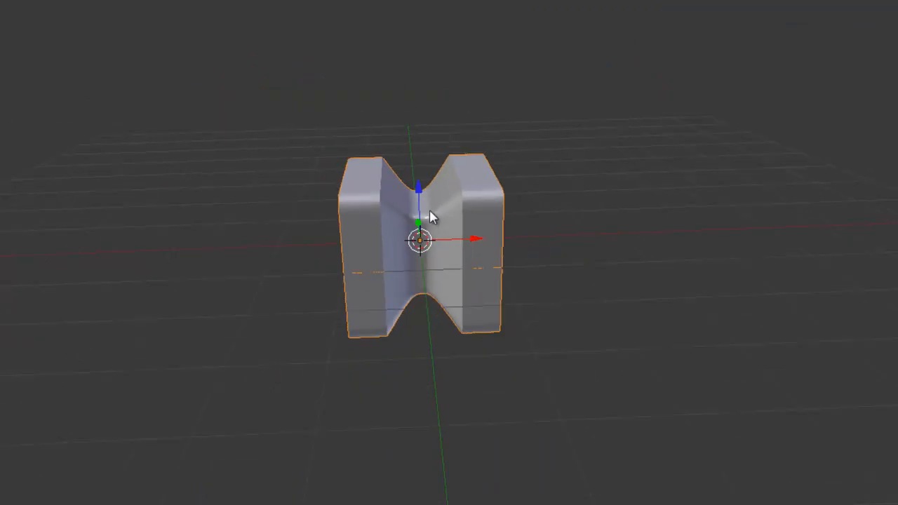
scroll(427, 212, up, 4)
In Edit Mode, select the two edge loops bordering the narrow waist and mark them as sharp.
key(Tab)
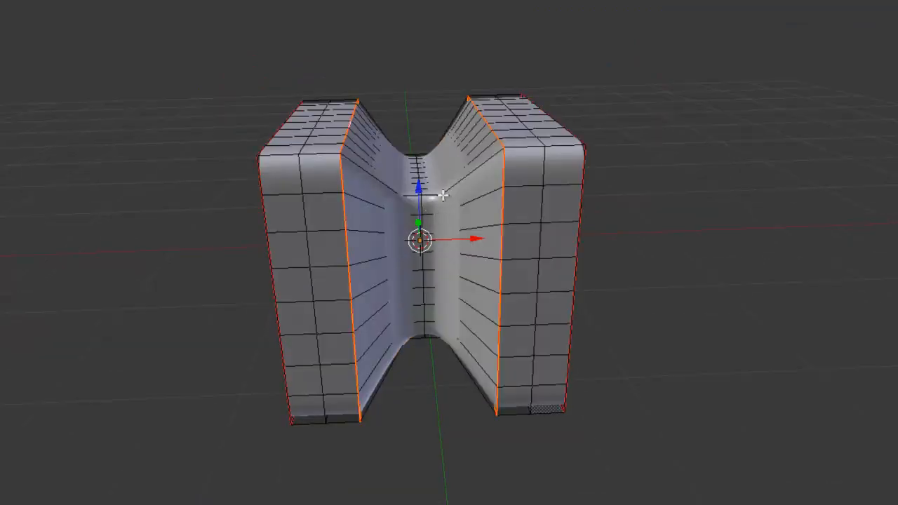
key(z)
scroll(445, 197, up, 5)
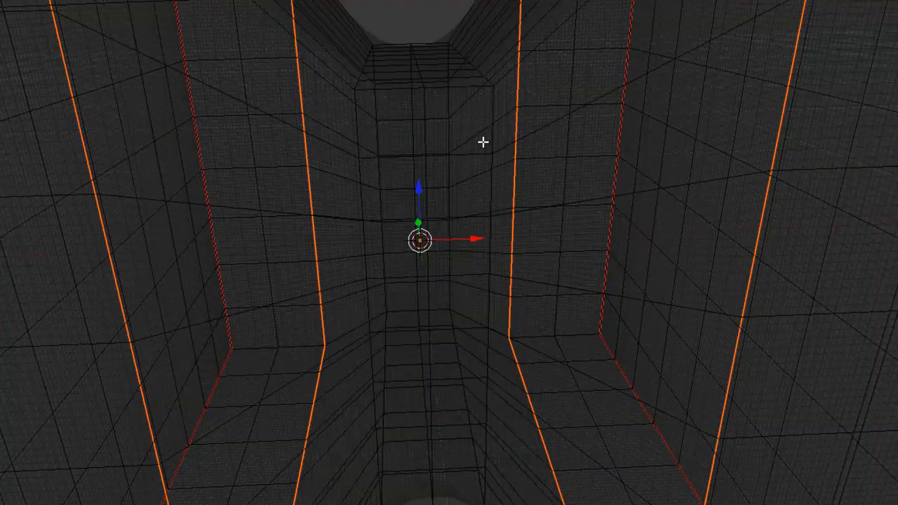
alt+click(488, 103)
alt+shift+click(356, 125)
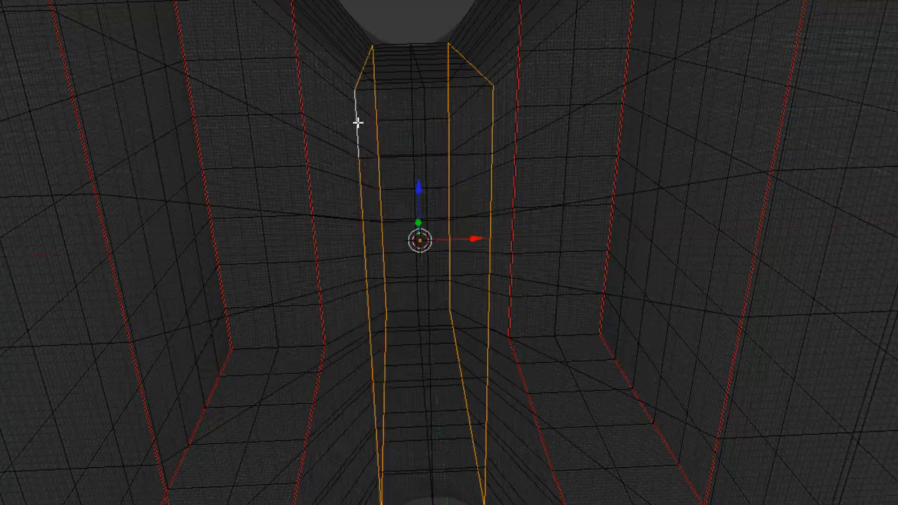
scroll(366, 128, down, 5)
key(z)
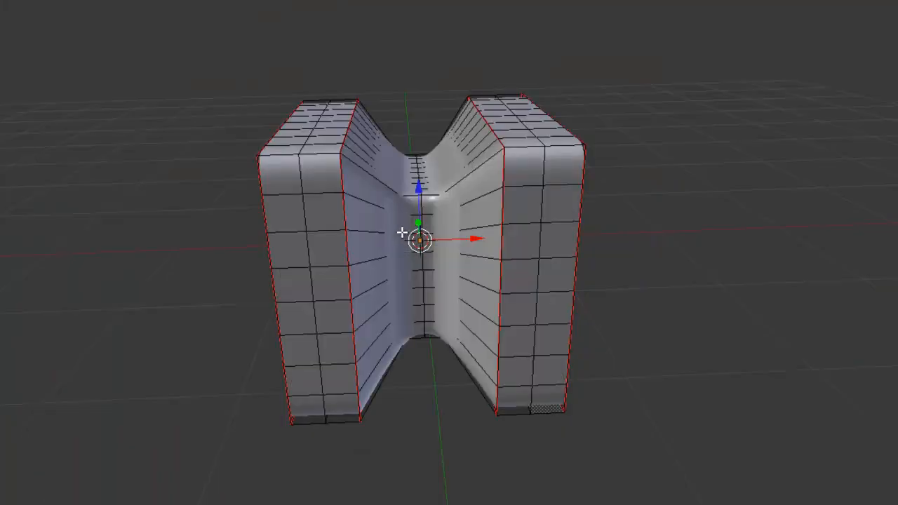
key(ctrl+e)
click(421, 176)
scroll(407, 232, up, 4)
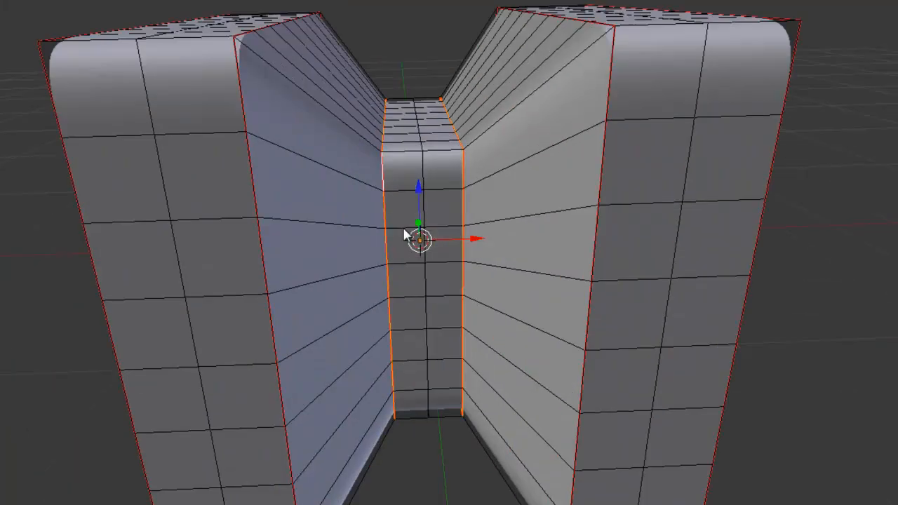
Return to Object Mode and examine the waist and outer edges of the smoothed shape from several angles.
key(Tab)
middle_drag(429, 180, 393, 124)
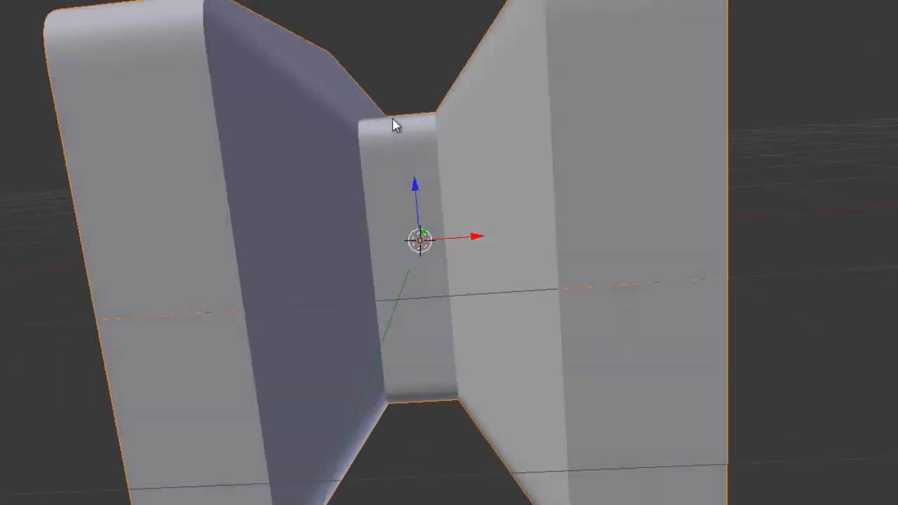
scroll(332, 145, down, 3)
middle_drag(332, 144, 450, 171)
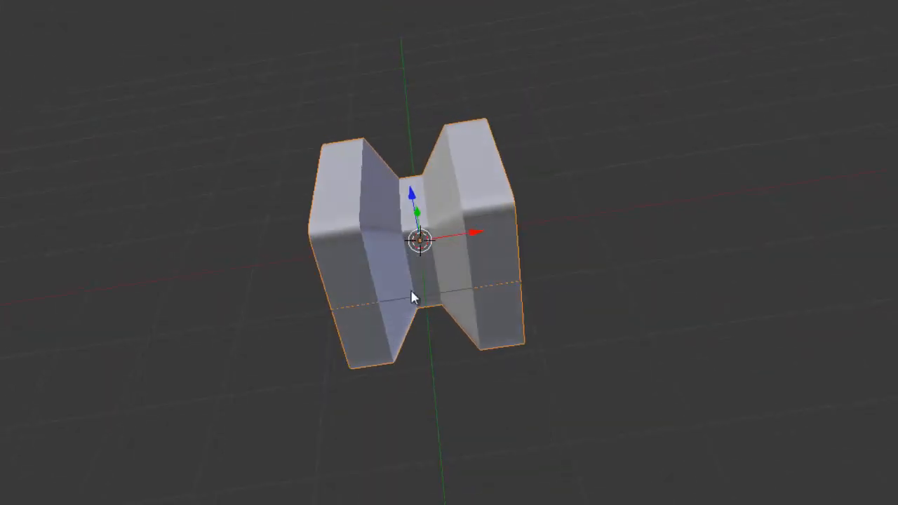
middle_drag(412, 297, 462, 195)
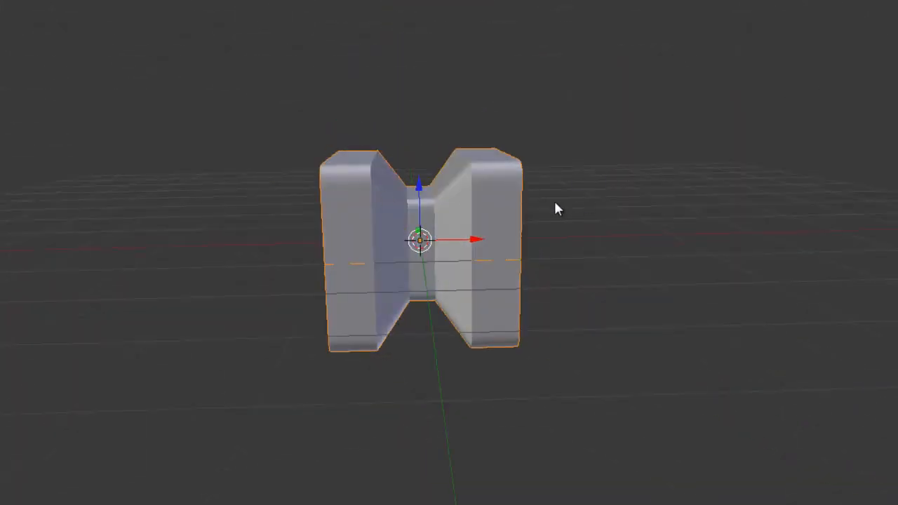
middle_drag(500, 247, 684, 254)
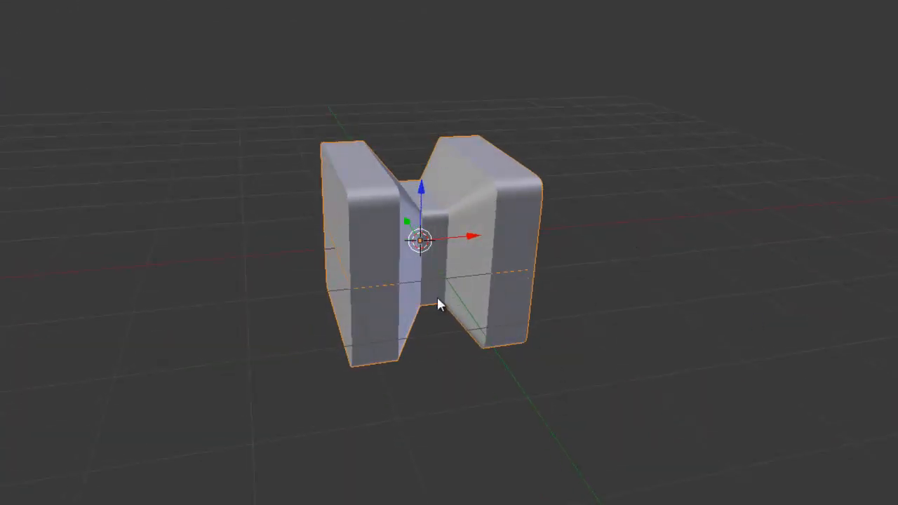
middle_drag(437, 298, 371, 280)
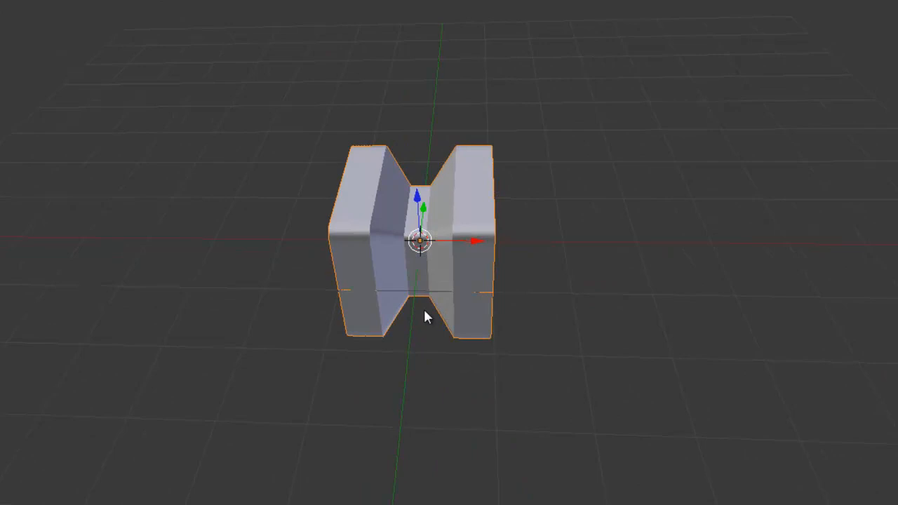